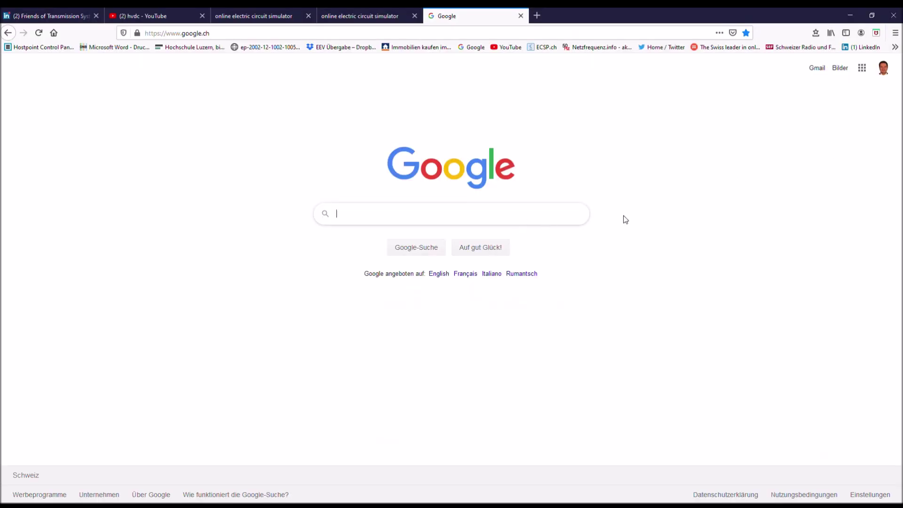
# Step: Search Google for ecsp.ch and open the ECSP online electric circuit simulator site
pyautogui.write('ec')
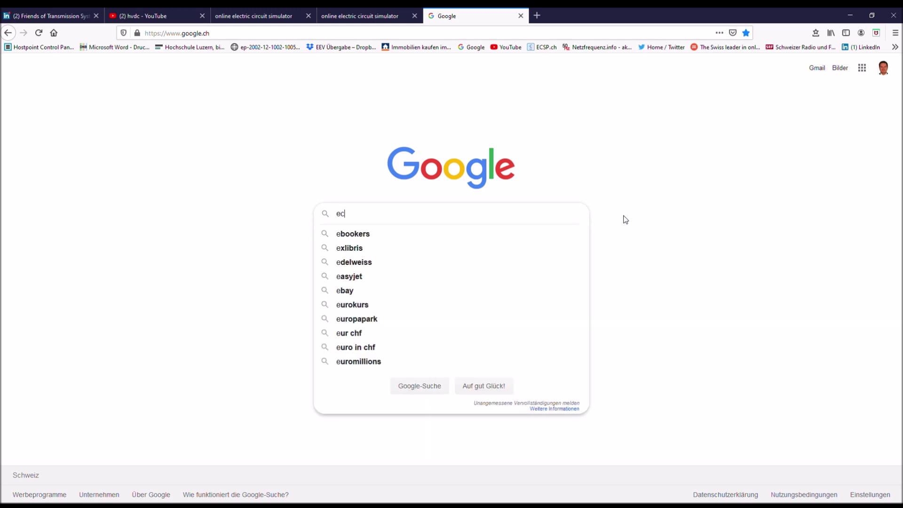
pyautogui.write('sp.ch')
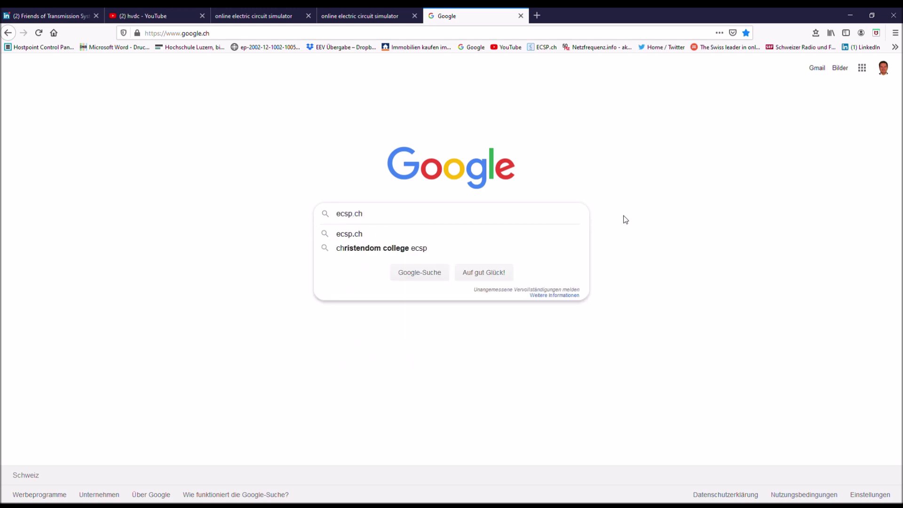
pyautogui.press('Return')
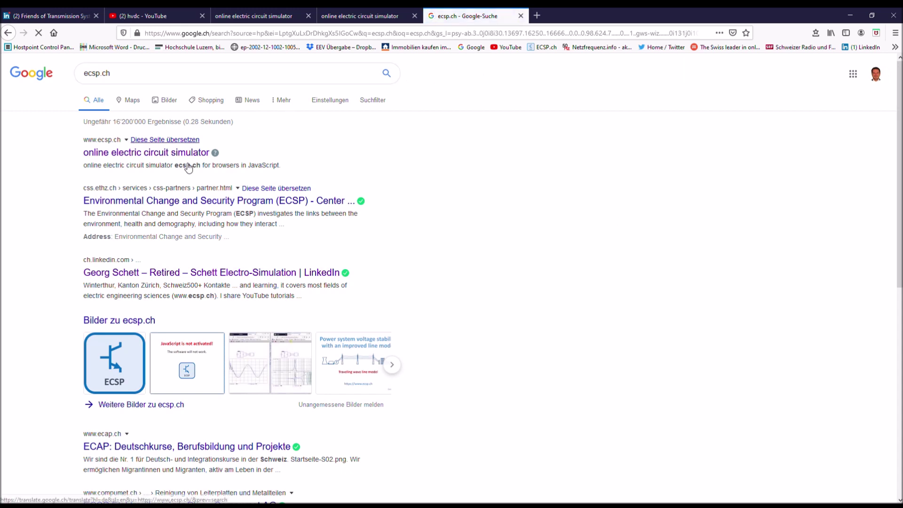
pyautogui.click(182, 152)
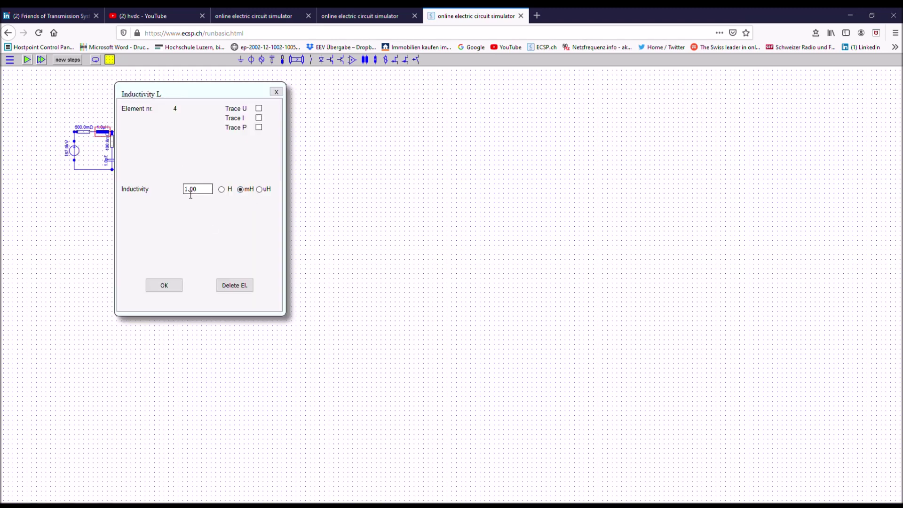
# Step: Set the resistor to 0.5 Ω, the inductor to 10 mH and the capacitor to 20 nF
pyautogui.write('0')
pyautogui.click(163, 285)
pyautogui.press('BackSpace')
pyautogui.write('20')
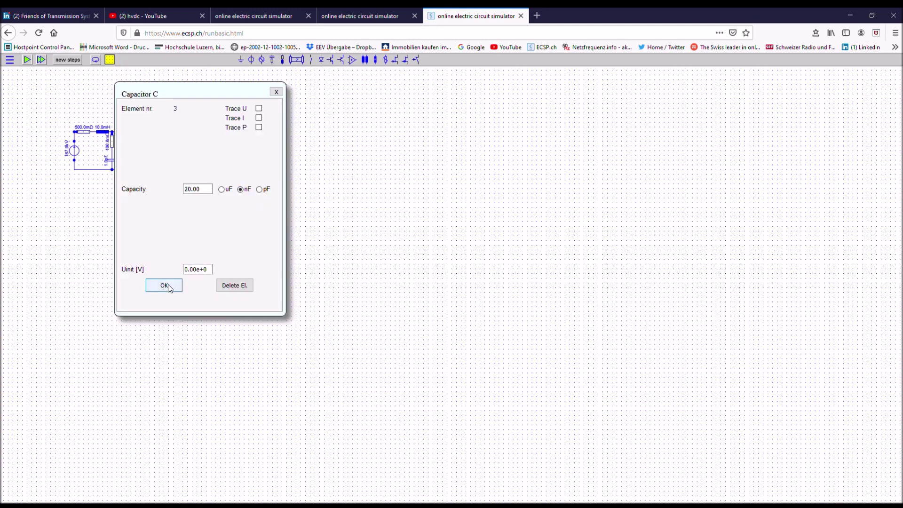
pyautogui.click(164, 286)
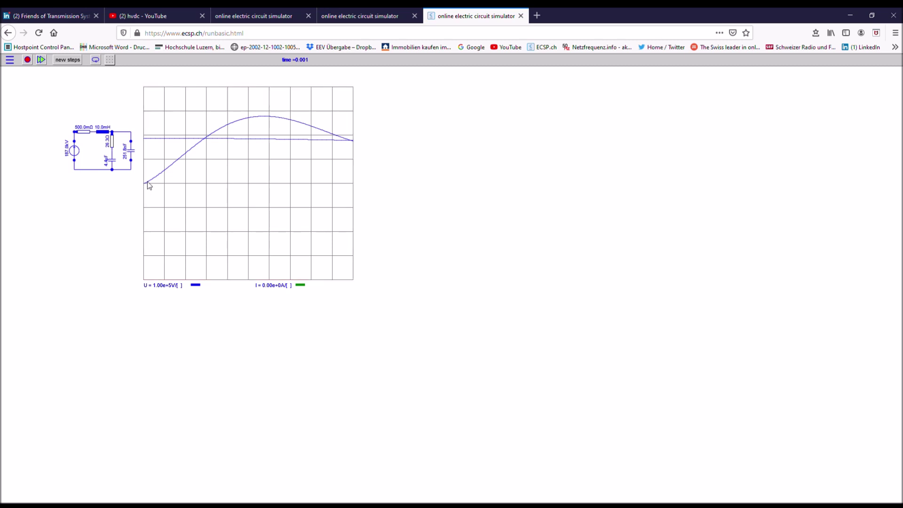
# Step: Enable the voltage trace and run the simulation, plotting a single broad voltage peak
pyautogui.click(207, 141)
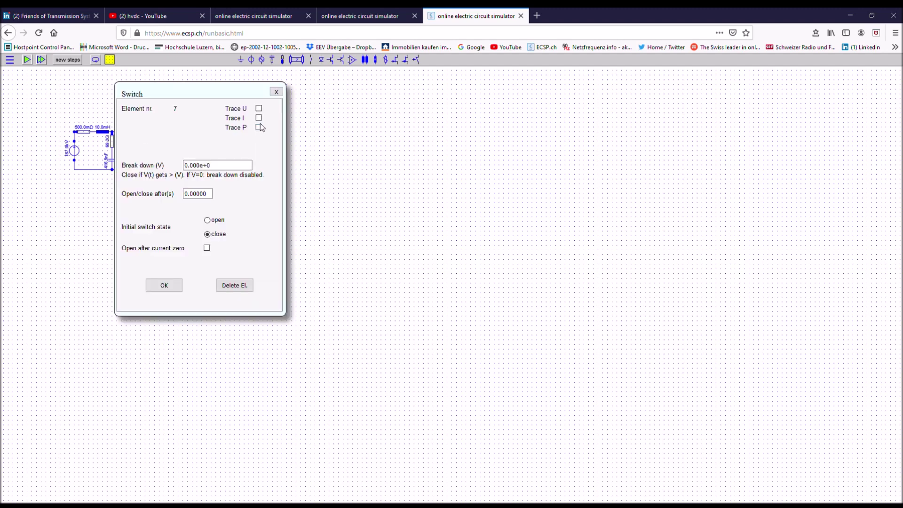
# Step: Trace the switch current and run a 0.02 s, 2000-step simulation
pyautogui.click(259, 119)
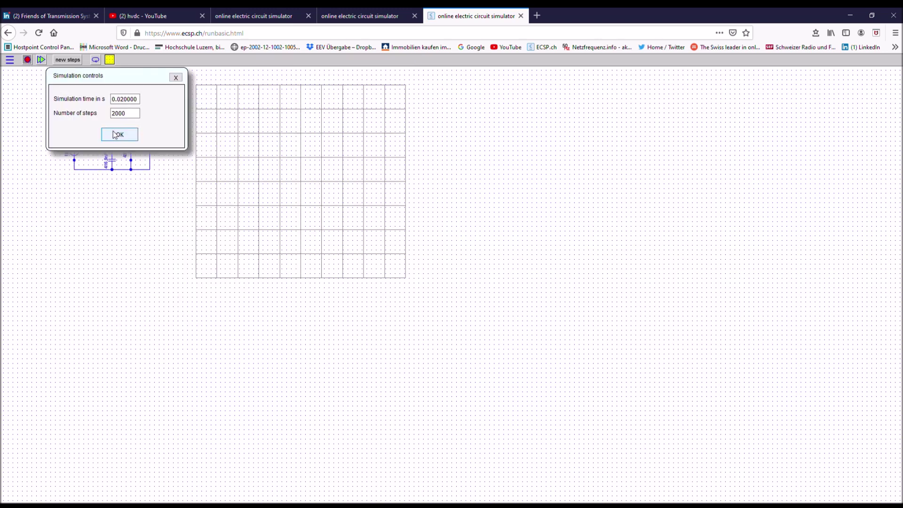
pyautogui.click(115, 133)
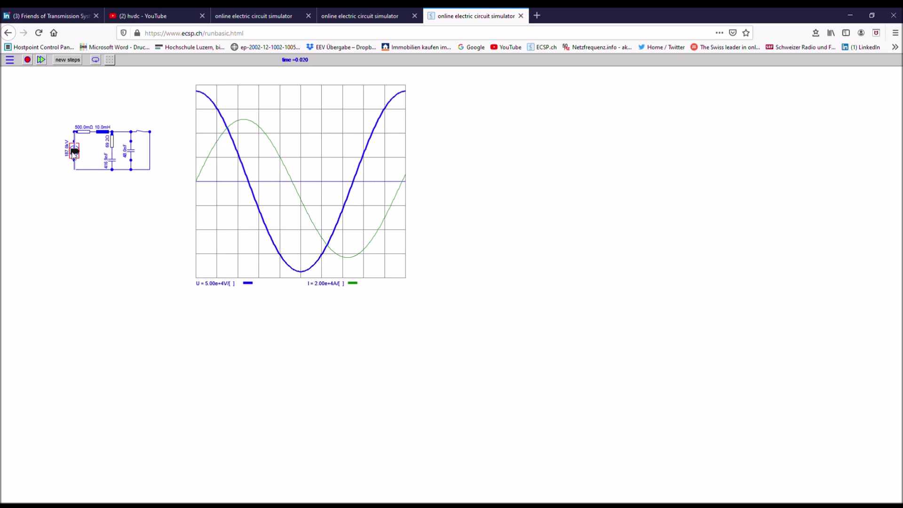
# Step: Toggle the fault switch open while the simulation is running
pyautogui.click(140, 129)
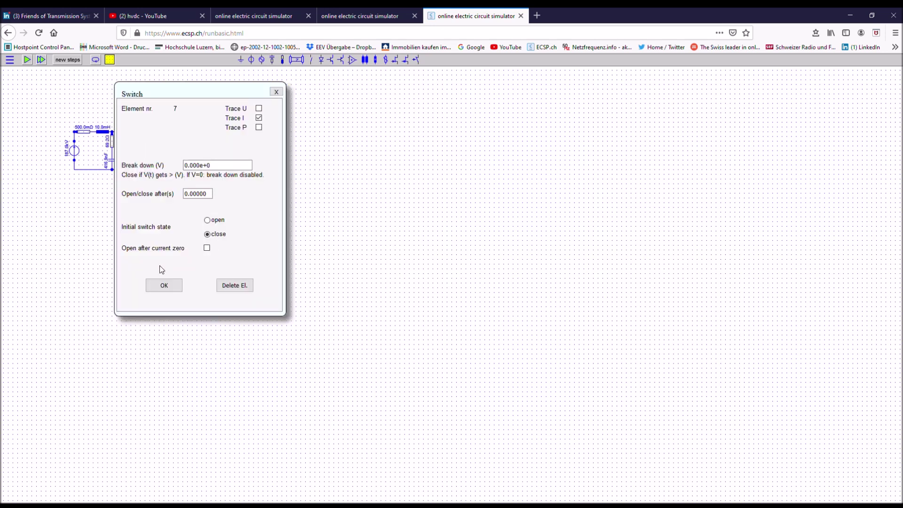
# Step: Make the switch open at current zero after 0.01 s and trace its voltage
pyautogui.click(207, 248)
pyautogui.write('1')
pyautogui.click(259, 108)
# Step: Give the switch a 250000 V breakdown voltage, closed initial state and 0.015 s opening time
pyautogui.moveTo(205, 168); pyautogui.dragTo(161, 169)
pyautogui.press('BackSpace')
pyautogui.write('250000')
pyautogui.click(208, 235)
pyautogui.moveTo(215, 193); pyautogui.dragTo(160, 193)
pyautogui.press('BackSpace')
pyautogui.write('0.015')
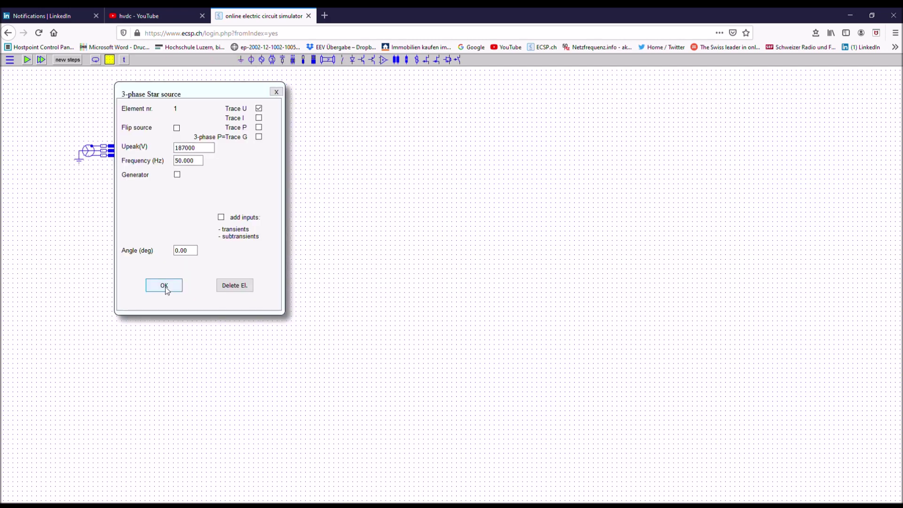
# Step: Accept the 187000 V source, triphase R-L and R settings, then set 2000 simulation steps
pyautogui.click(165, 286)
pyautogui.click(164, 285)
pyautogui.click(125, 188)
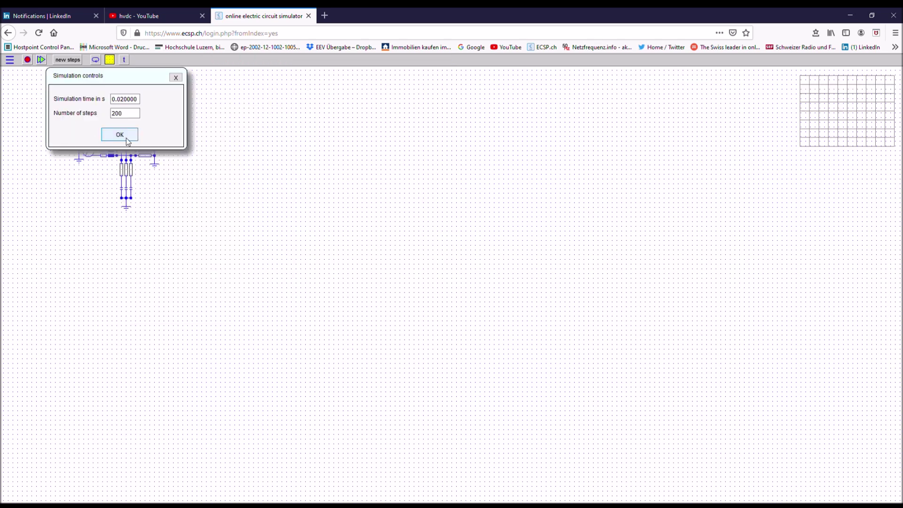
pyautogui.click(127, 114)
pyautogui.write('0')
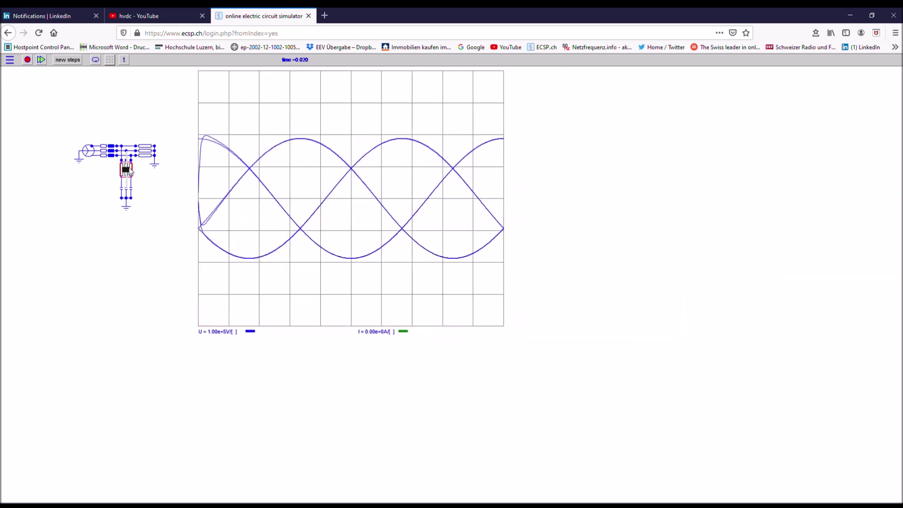
# Step: Check the 39.8 Ω and 3.2 µF branch values, run 0.03 s, then stop the simulation
pyautogui.moveTo(129, 169); pyautogui.dragTo(123, 200)
pyautogui.click(125, 188)
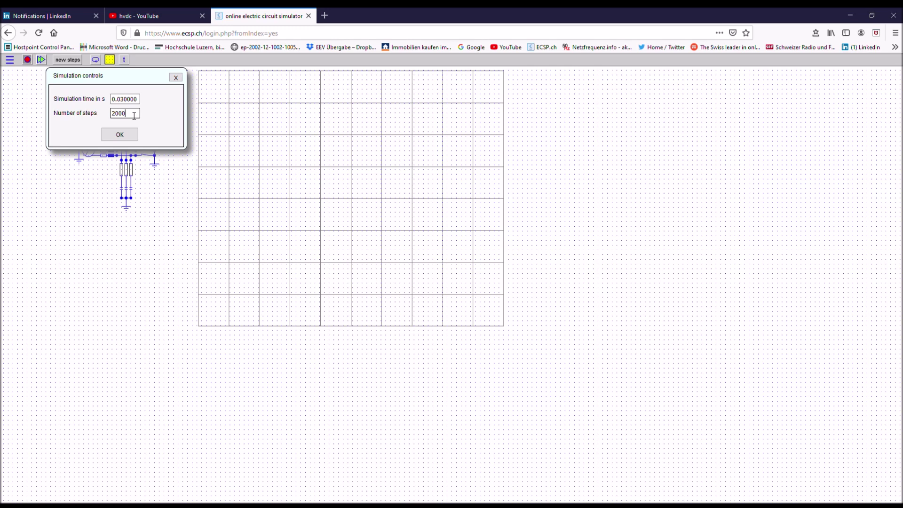
pyautogui.click(113, 138)
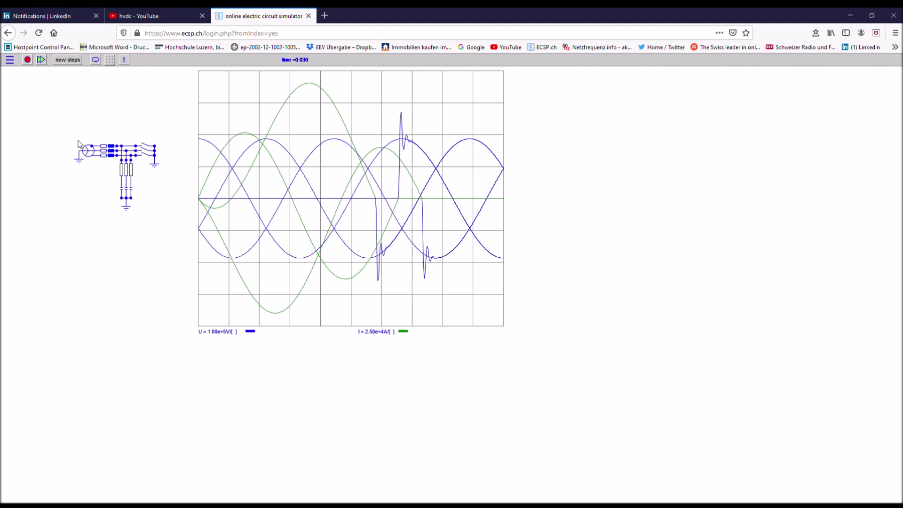
pyautogui.click(27, 60)
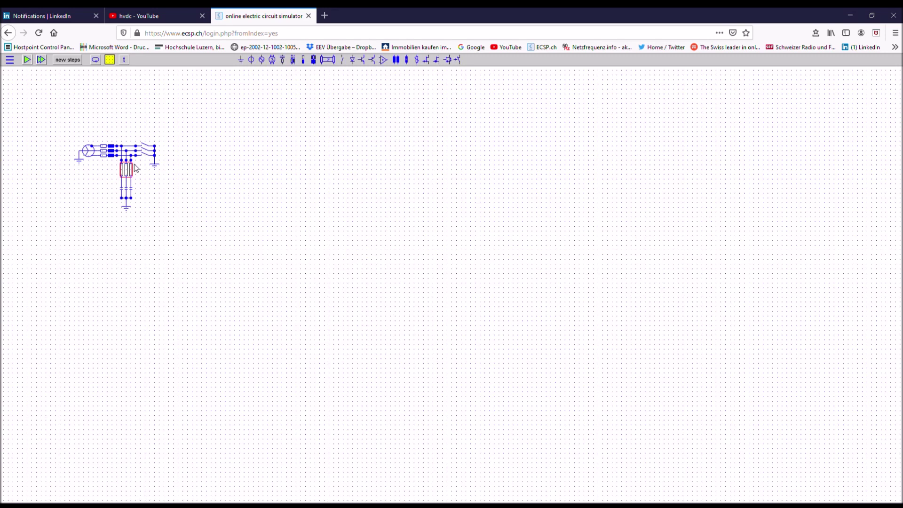